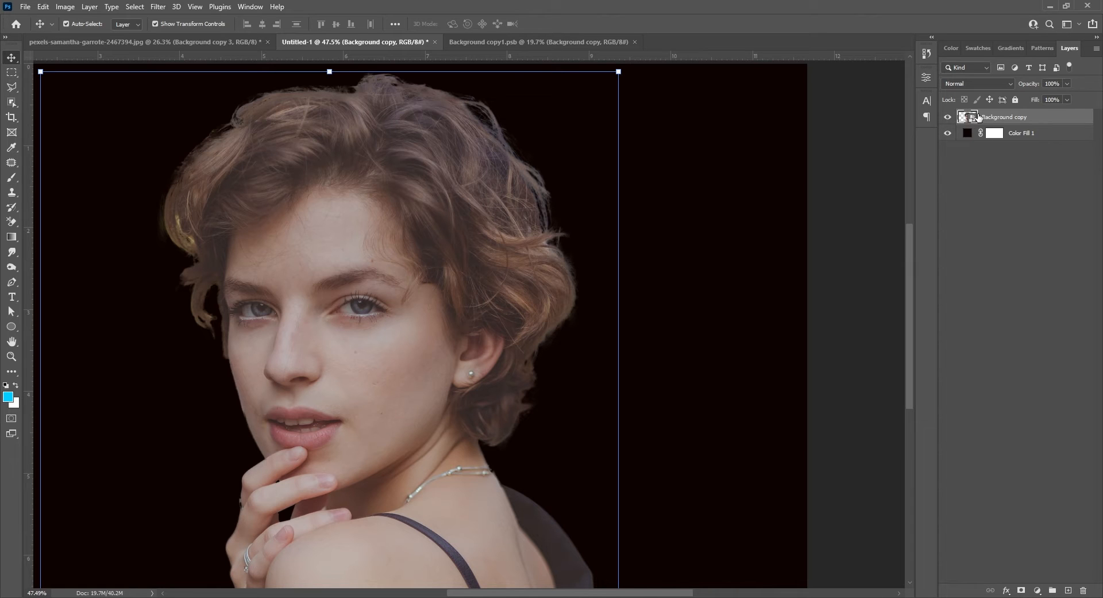
# Open the Filter Gallery for the Background copy smart object and choose the Artistic filter Poster Edges.
pyautogui.rightClick(997, 118)
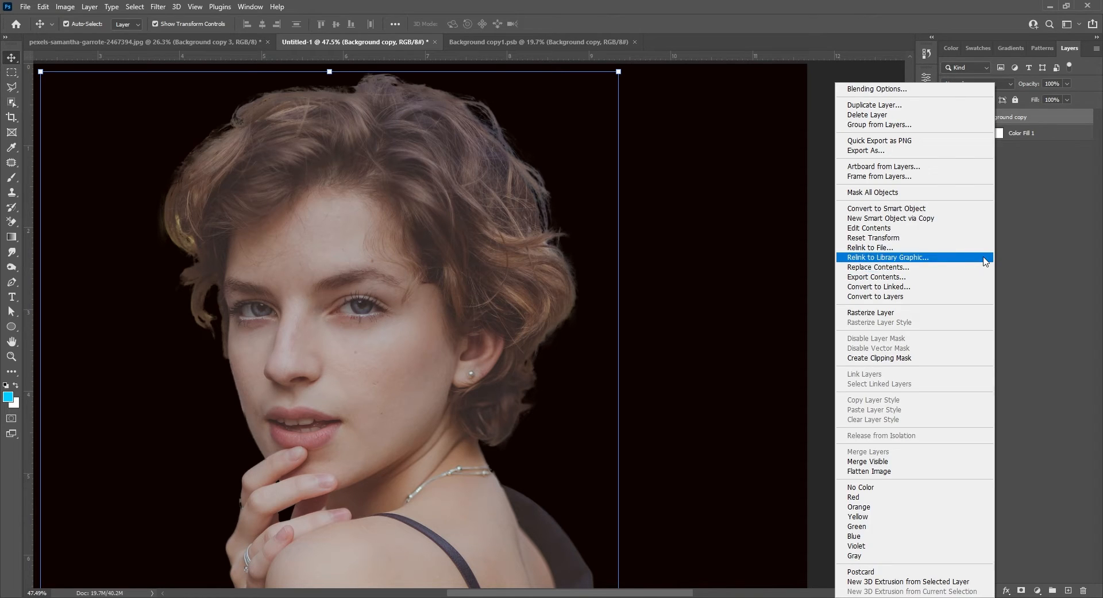
pyautogui.click(1041, 213)
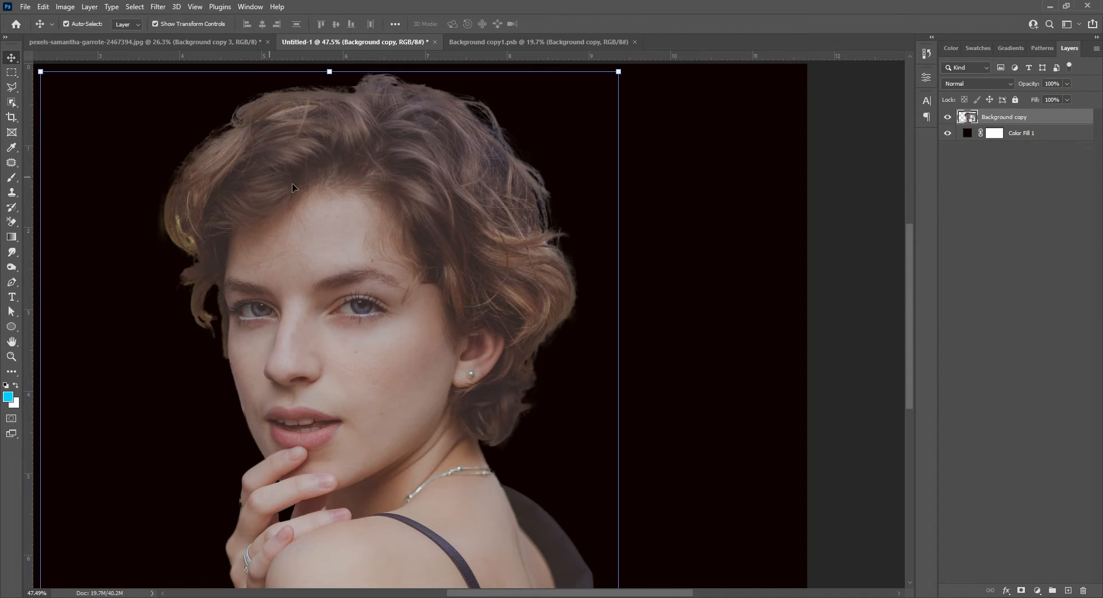
pyautogui.click(158, 7)
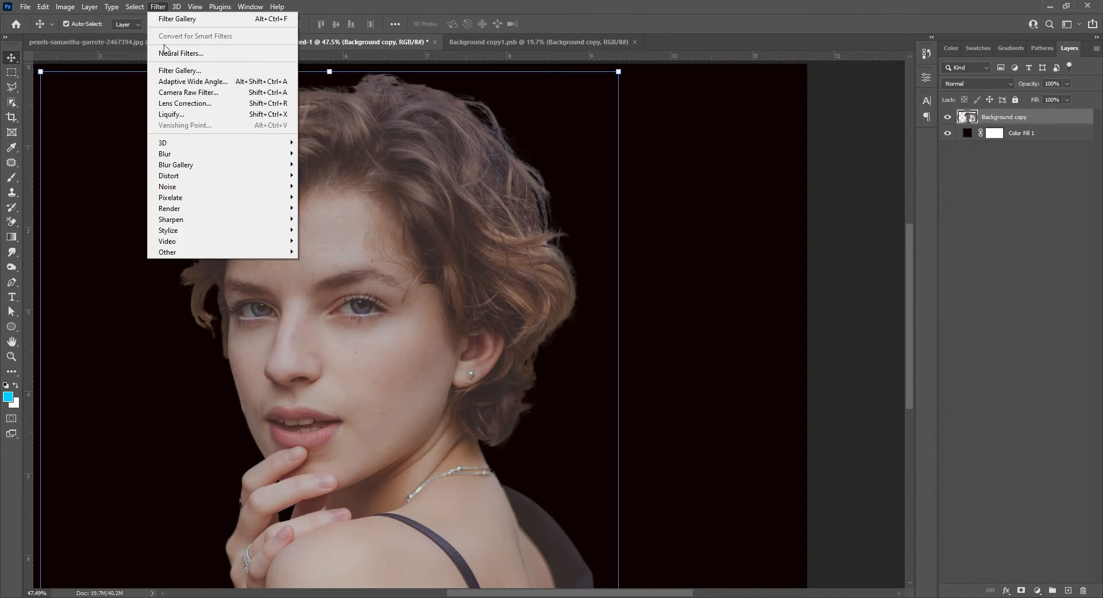
pyautogui.click(244, 70)
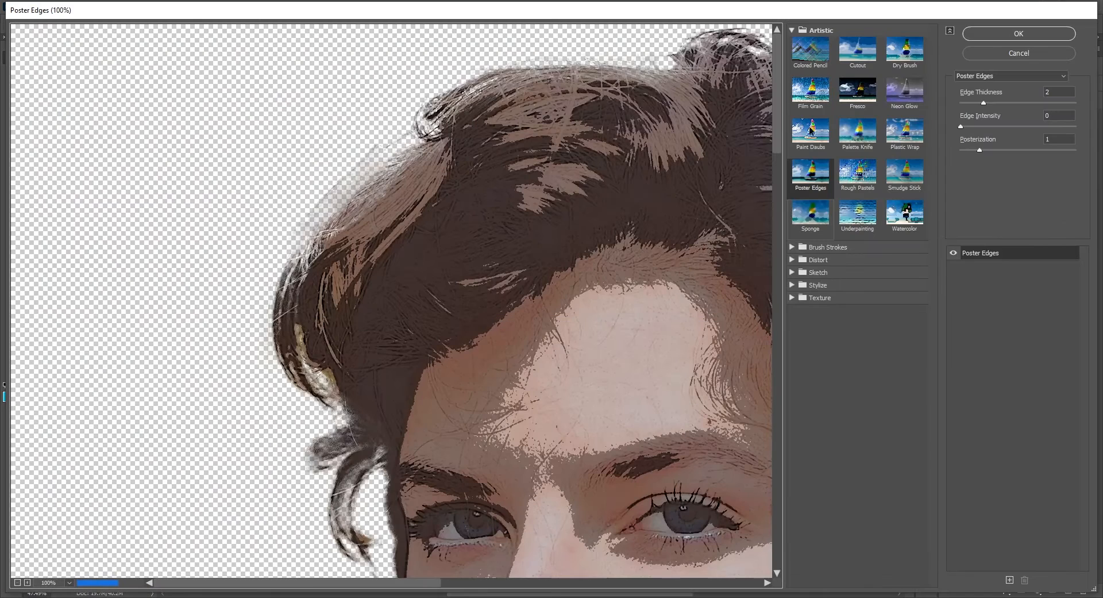
pyautogui.click(793, 31)
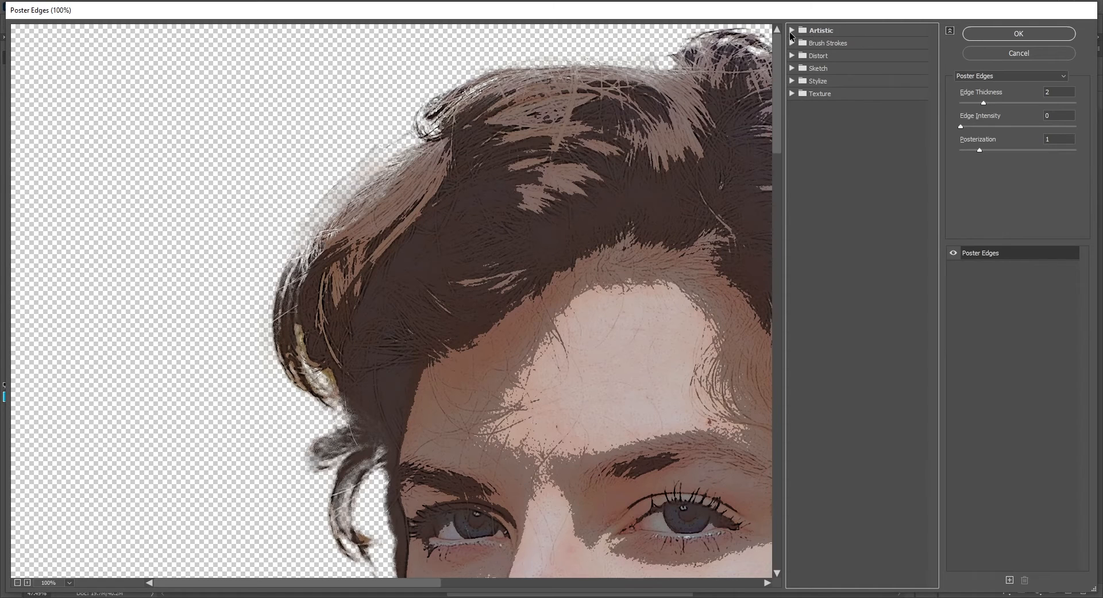
pyautogui.click(792, 31)
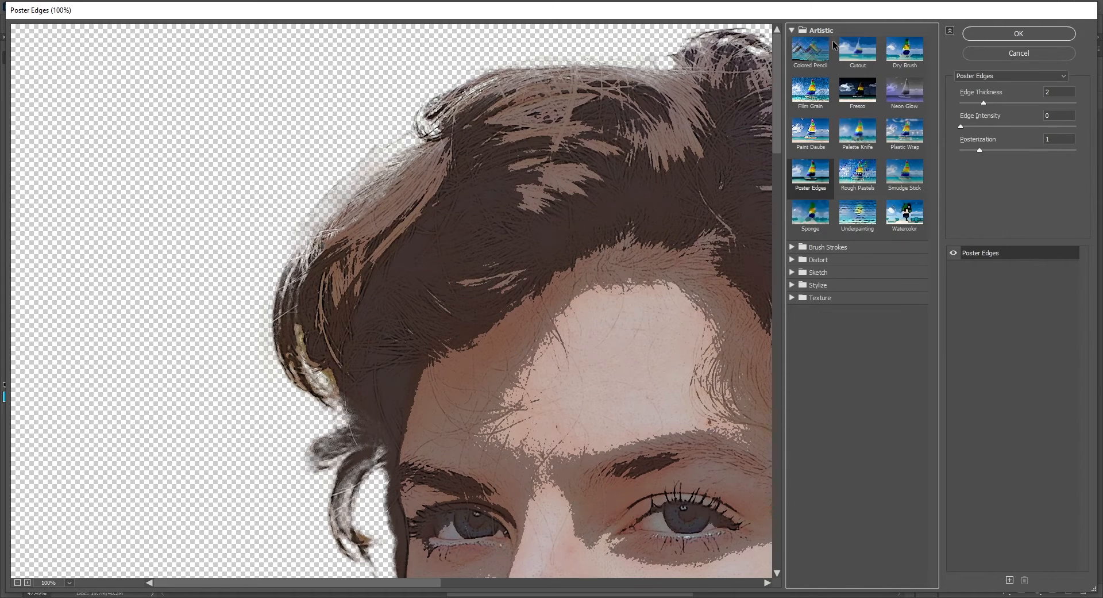
pyautogui.click(817, 171)
# Apply Poster Edges with edge thickness 2, edge intensity 0 and posterization 1.
pyautogui.moveTo(623, 406); pyautogui.dragTo(518, 353)
pyautogui.moveTo(521, 194); pyautogui.dragTo(509, 384)
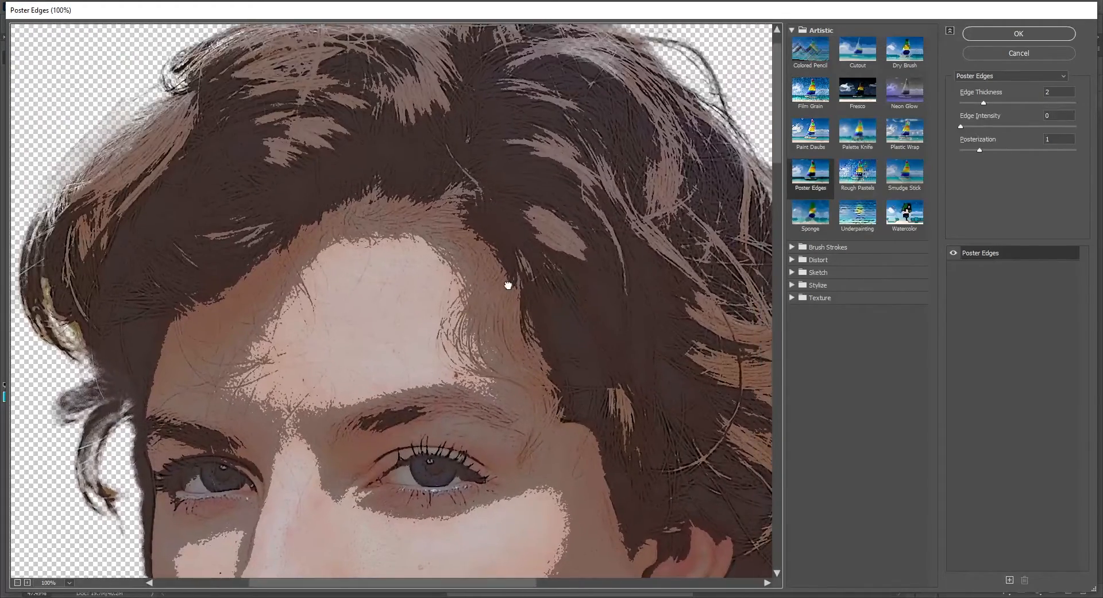
pyautogui.moveTo(599, 193); pyautogui.dragTo(603, 154)
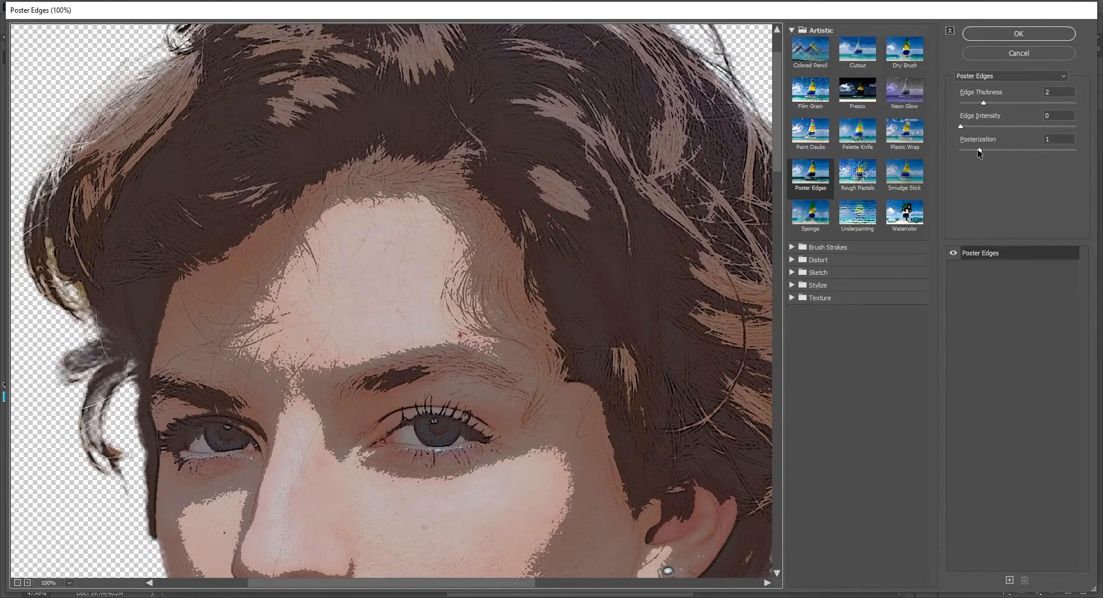
pyautogui.click(979, 150)
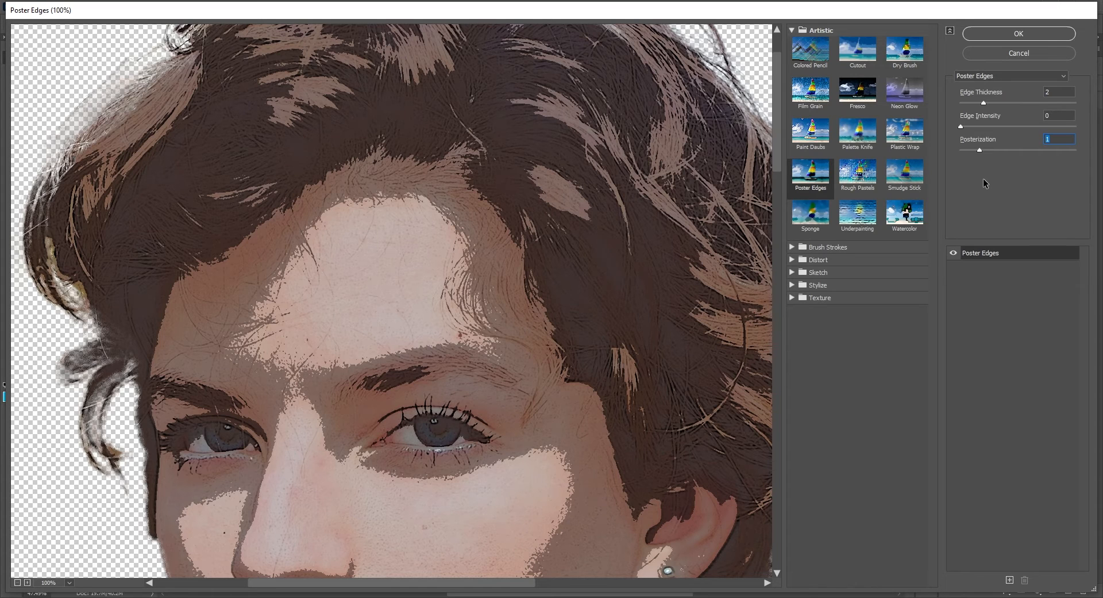
pyautogui.hotkey('ctrl', '-')
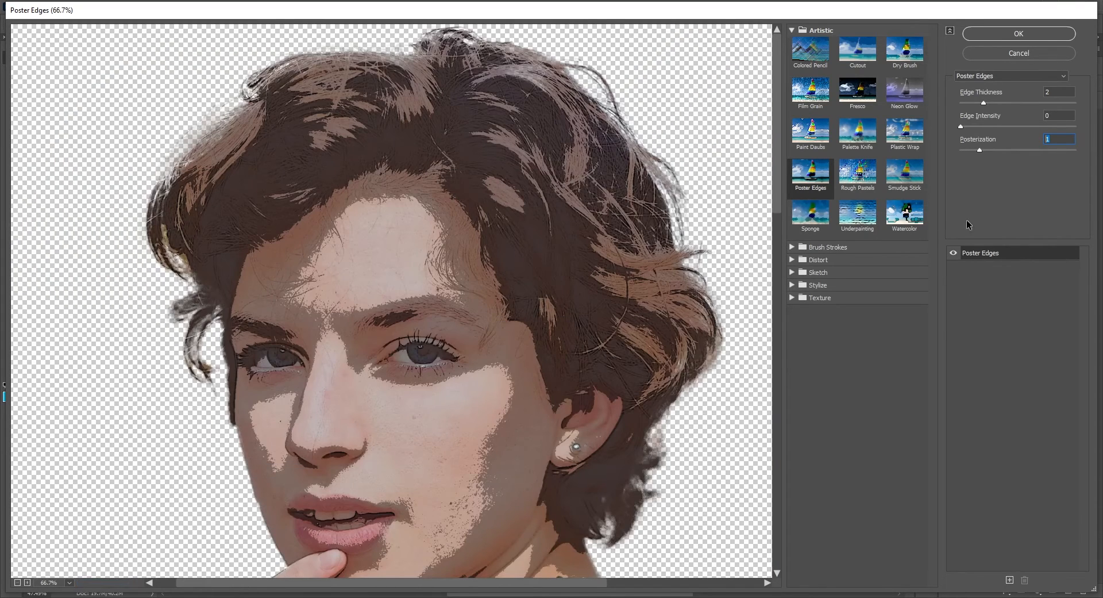
pyautogui.moveTo(981, 149)
pyautogui.mouseDown()
pyautogui.moveTo(1054, 153)
pyautogui.moveTo(979, 164)
pyautogui.mouseUp()
pyautogui.click(1005, 34)
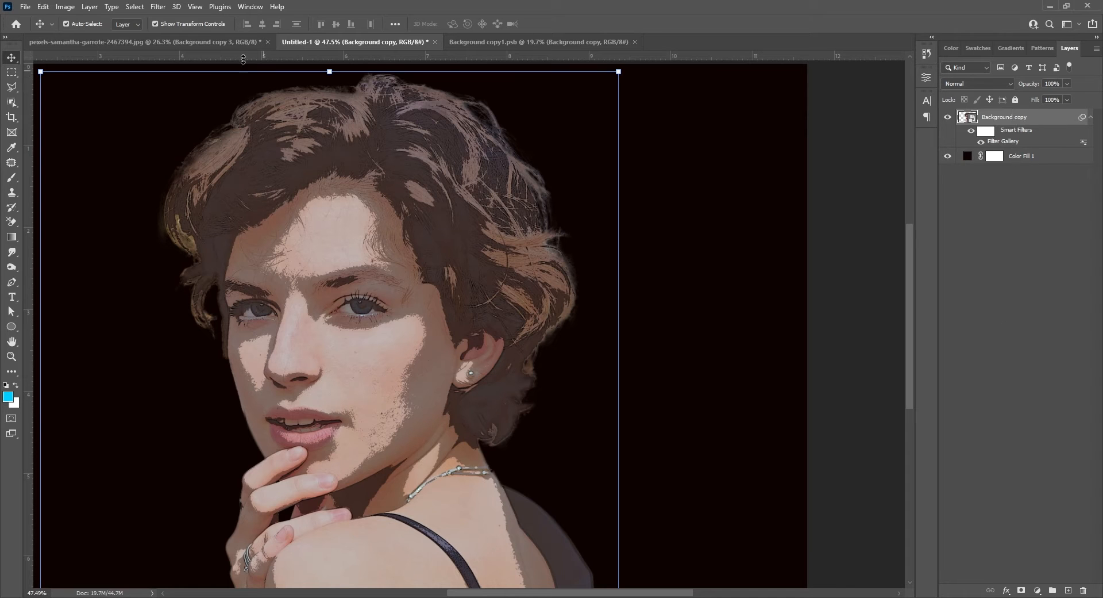
# Start the Oil Paint stylize filter on the Background copy layer and set its cleanliness to 8.0.
pyautogui.click(158, 7)
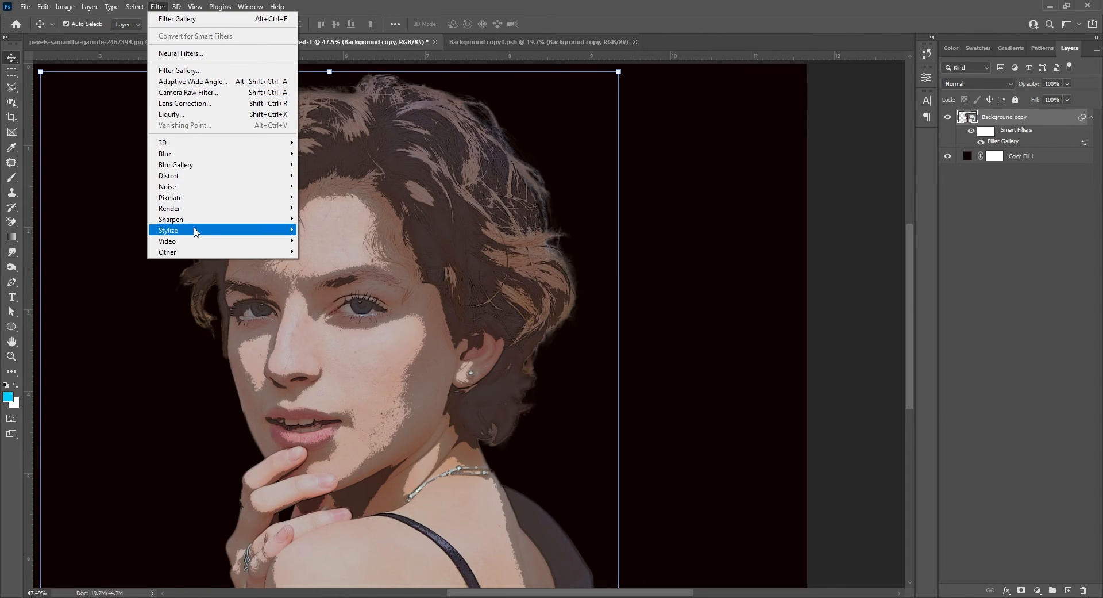
pyautogui.moveTo(172, 230)
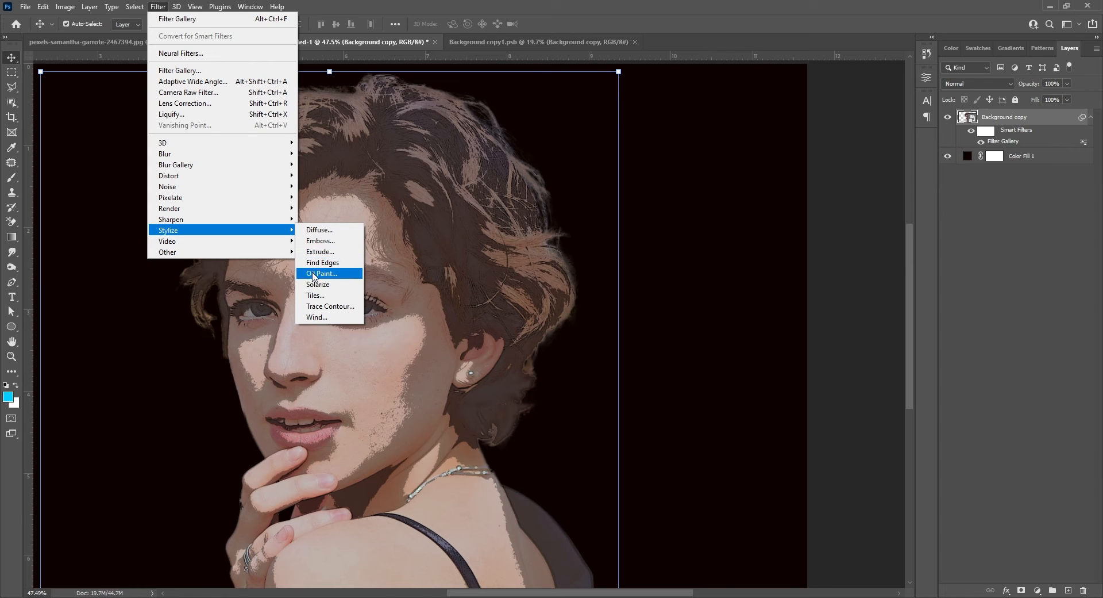
pyautogui.click(345, 274)
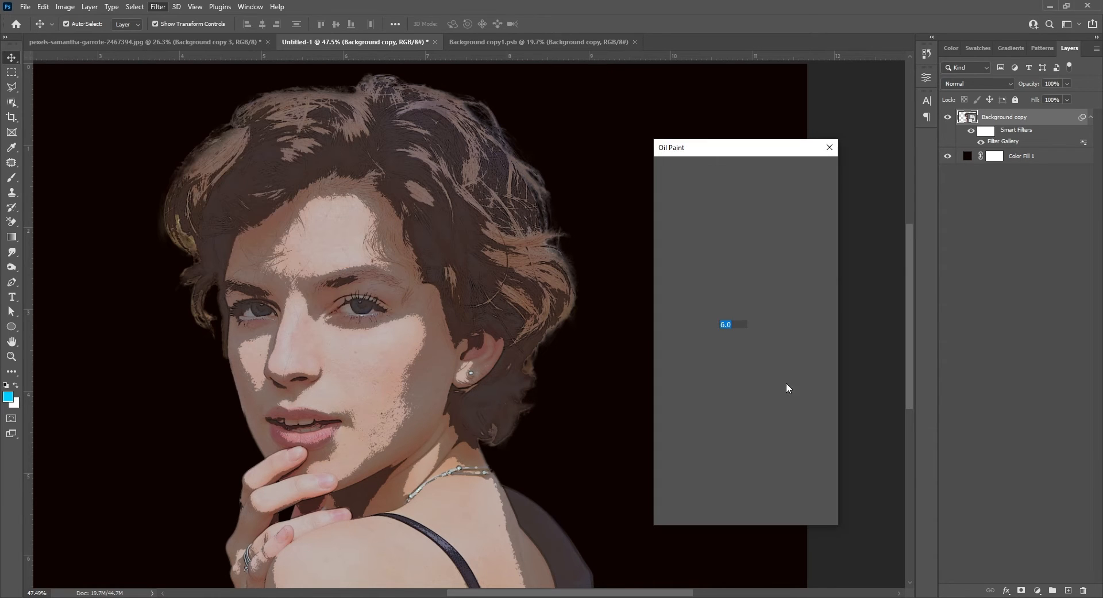
pyautogui.moveTo(750, 151); pyautogui.dragTo(724, 111)
pyautogui.keyDown('ctrl'); pyautogui.click(347, 220); pyautogui.keyUp('ctrl')
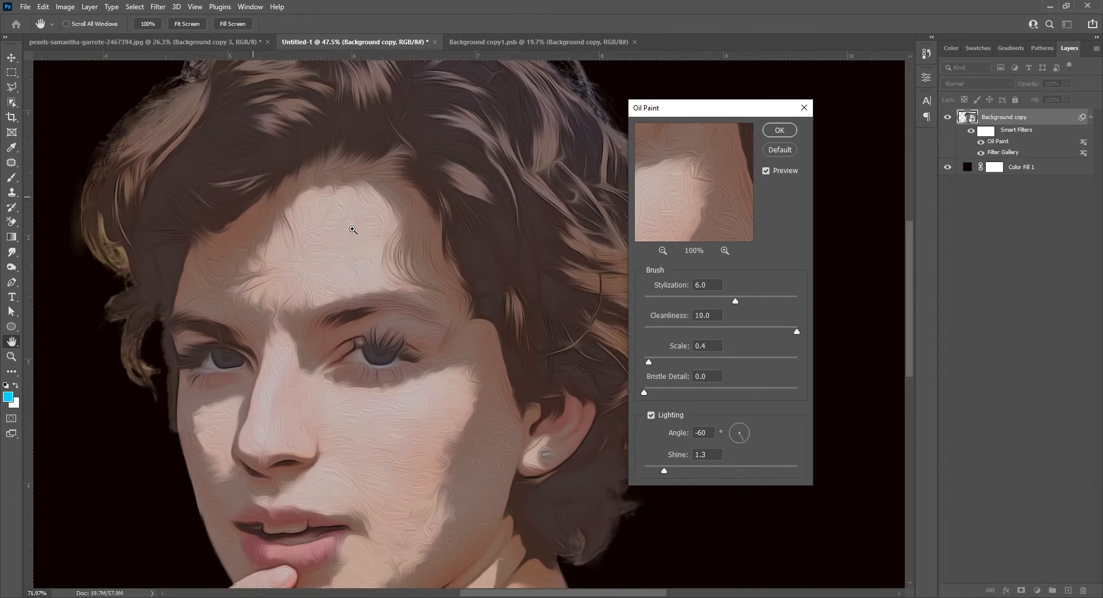
pyautogui.keyDown('ctrl'); pyautogui.click(334, 213); pyautogui.keyUp('ctrl')
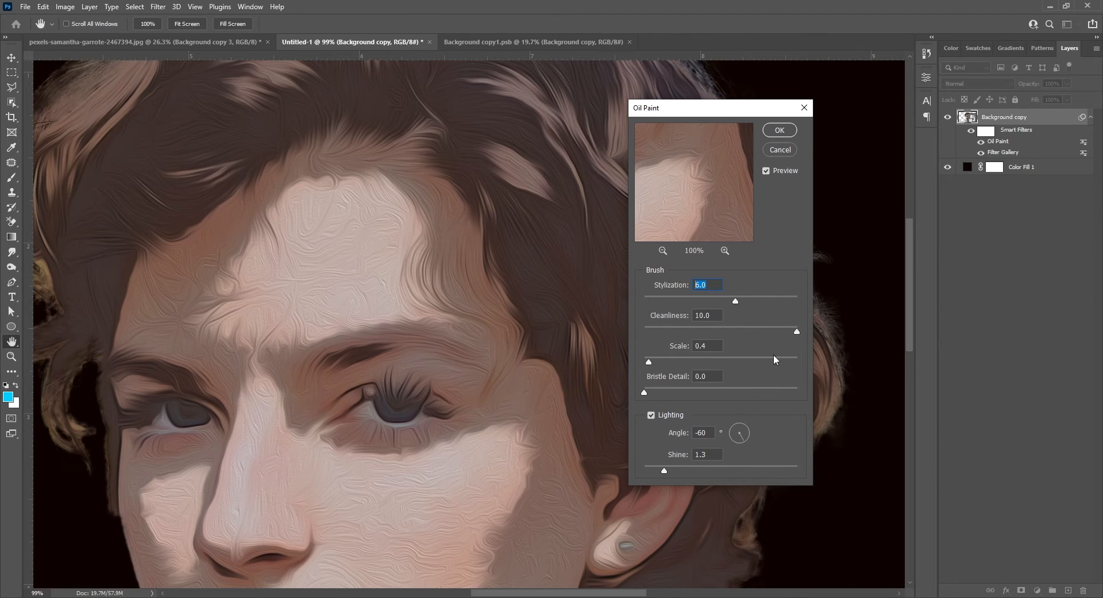
pyautogui.moveTo(798, 333); pyautogui.dragTo(652, 326)
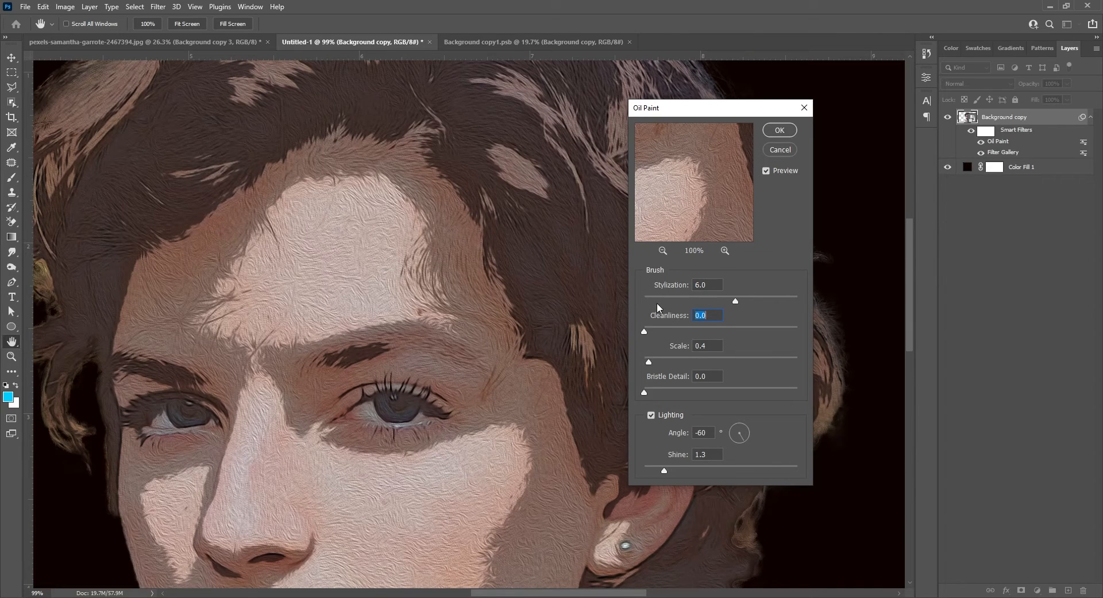
pyautogui.moveTo(647, 331); pyautogui.dragTo(757, 331)
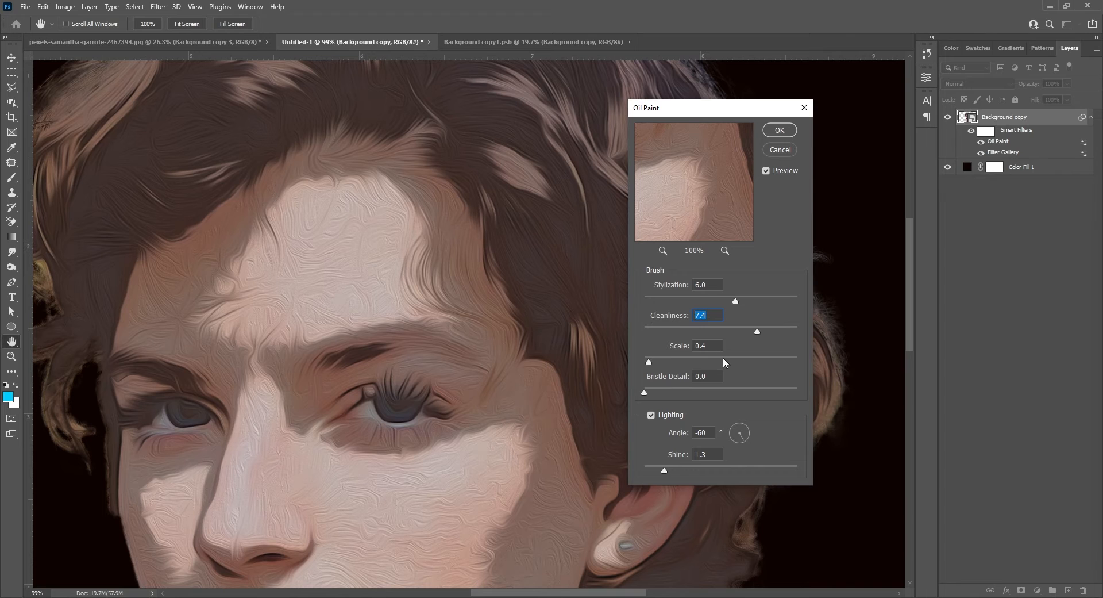
pyautogui.write('8')
pyautogui.press('Tab')
# Set the Oil Paint brush scale to 0.5 and apply the filter.
pyautogui.click(687, 361)
pyautogui.moveTo(798, 361); pyautogui.dragTo(798, 361)
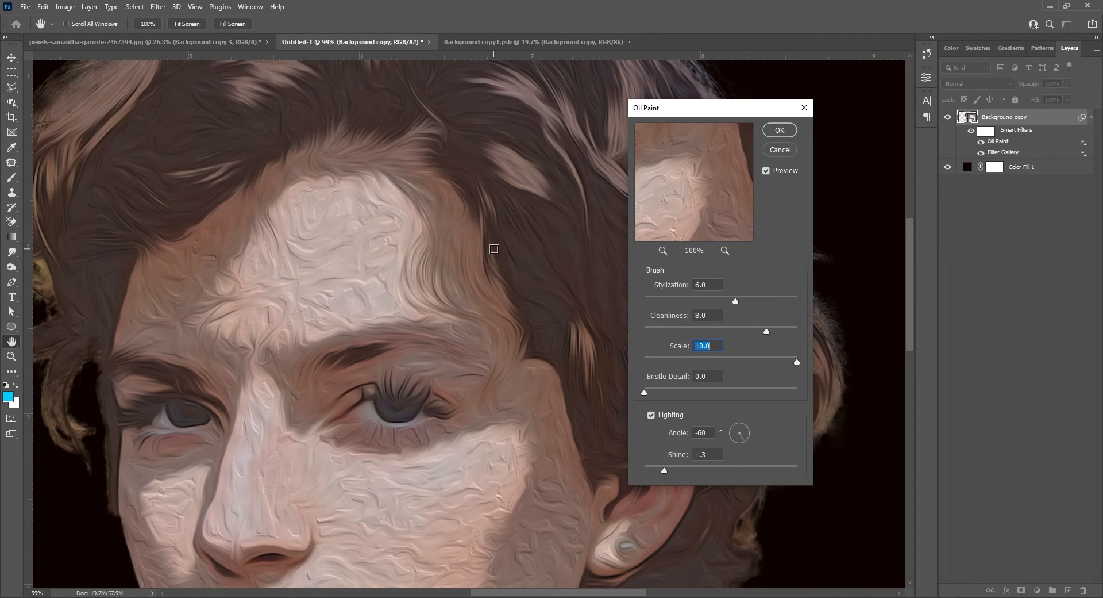
pyautogui.moveTo(650, 362); pyautogui.dragTo(657, 361)
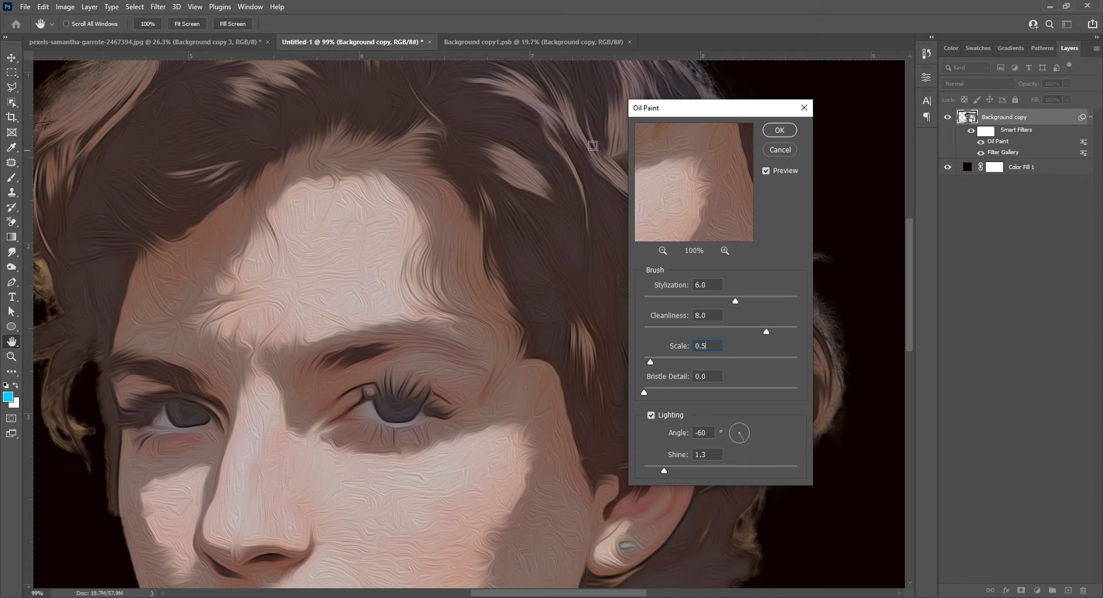
pyautogui.click(780, 130)
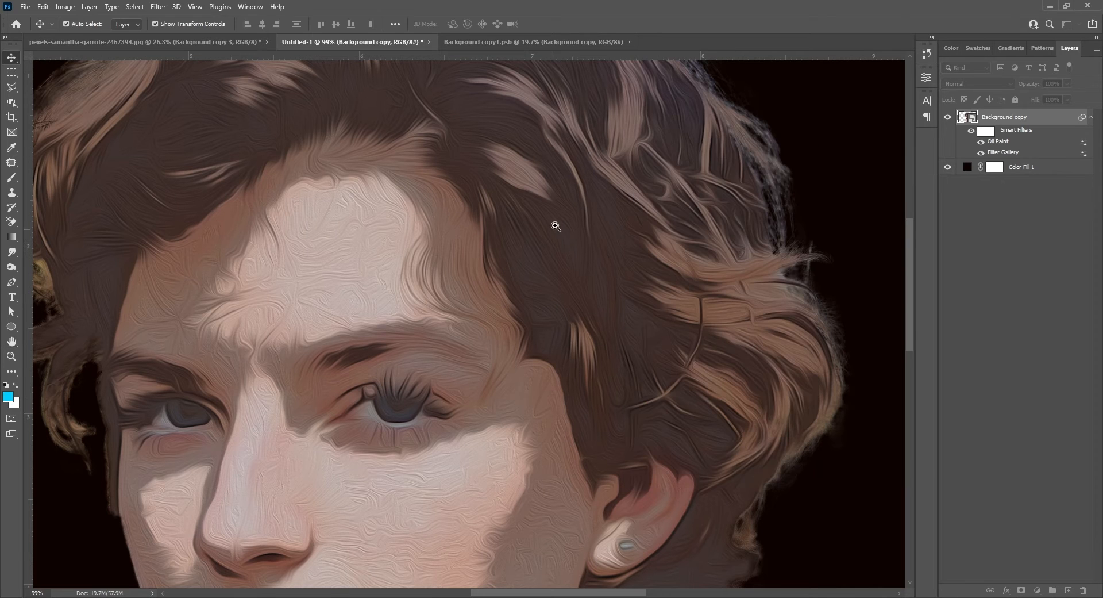
# Sharpen the Background copy layer with an Unsharp Mask of 90% amount, 3.0 pixels radius and threshold 0.
pyautogui.scroll(-5, 555, 226)
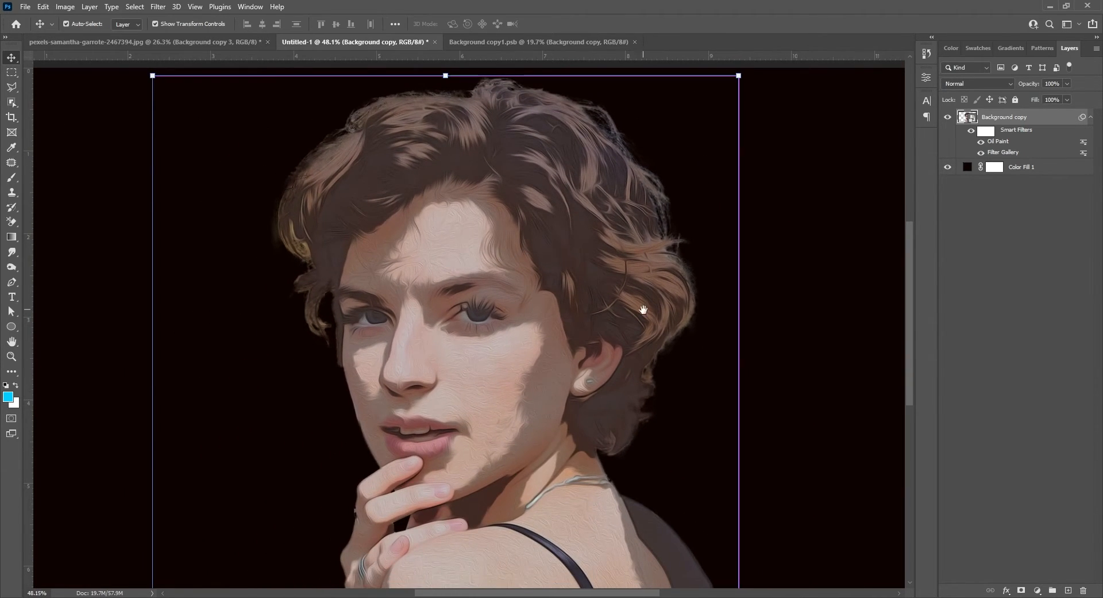
pyautogui.moveTo(644, 310); pyautogui.dragTo(513, 310)
pyautogui.moveTo(484, 267); pyautogui.dragTo(501, 273)
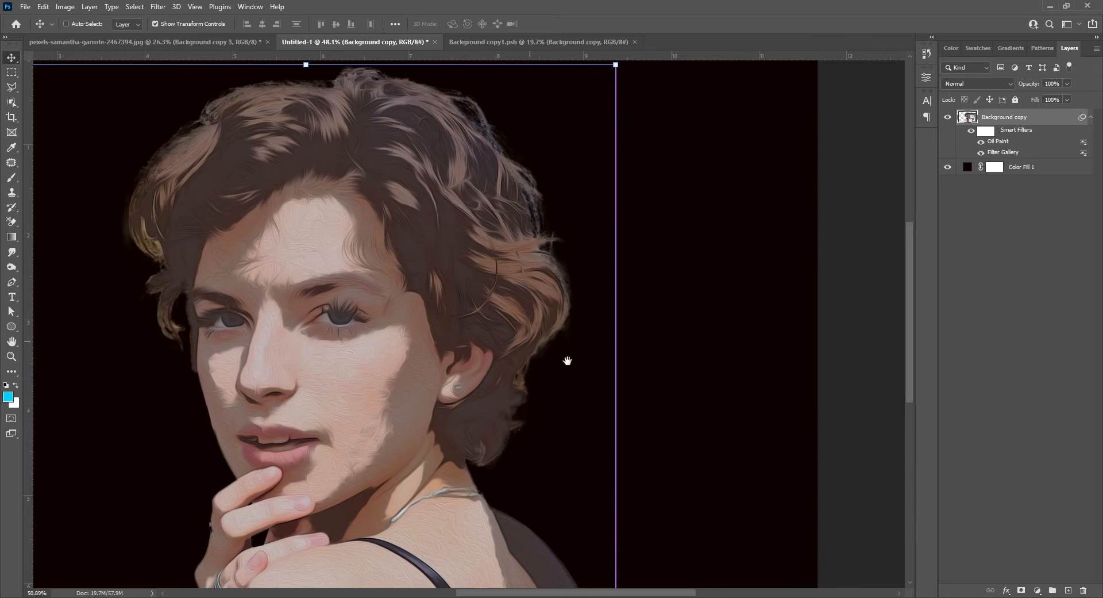
pyautogui.click(696, 313)
pyautogui.click(1023, 119)
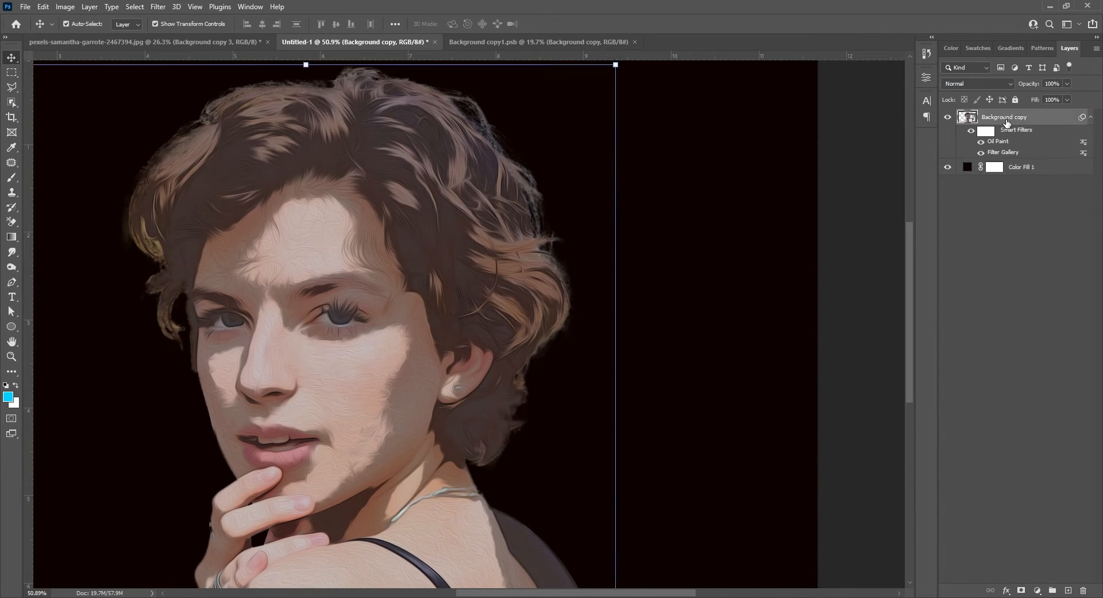
pyautogui.click(159, 8)
pyautogui.moveTo(210, 223)
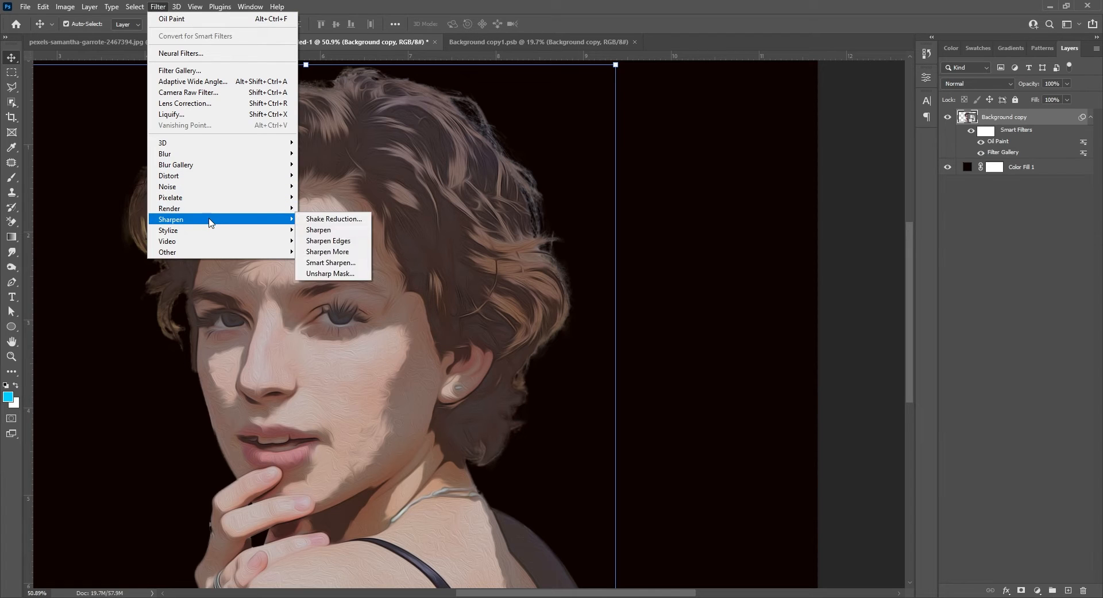
pyautogui.click(337, 274)
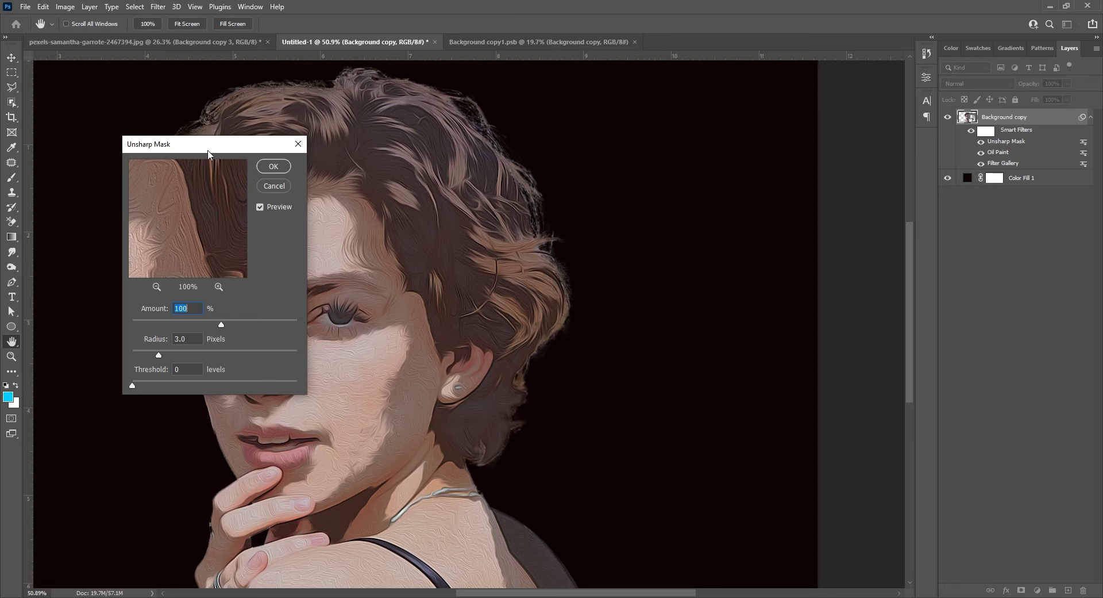
pyautogui.moveTo(208, 153); pyautogui.dragTo(381, 161)
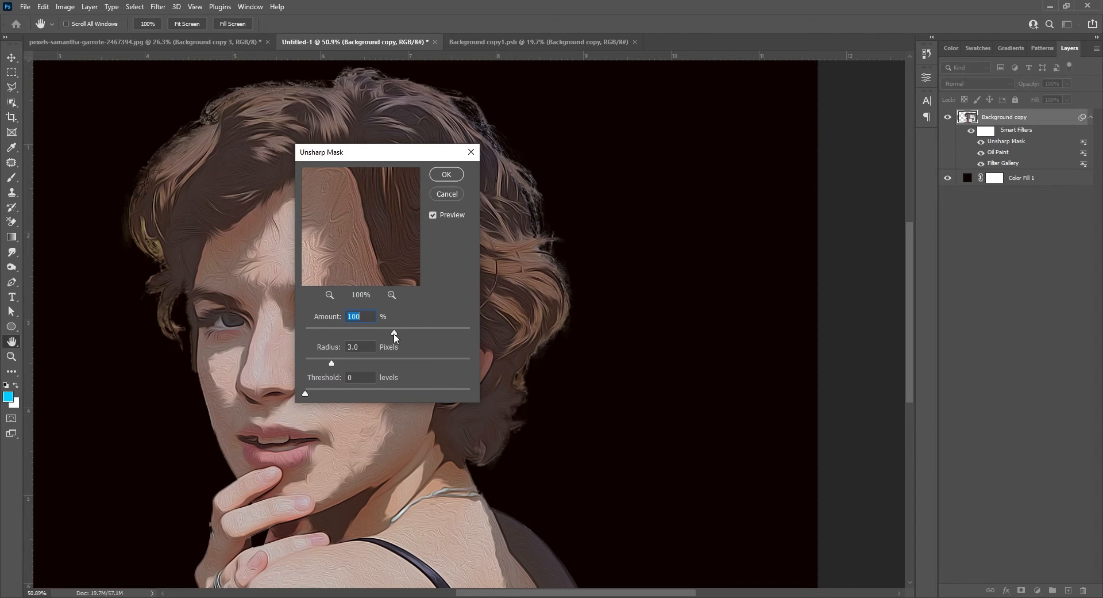
pyautogui.moveTo(394, 335); pyautogui.dragTo(392, 334)
pyautogui.write('90')
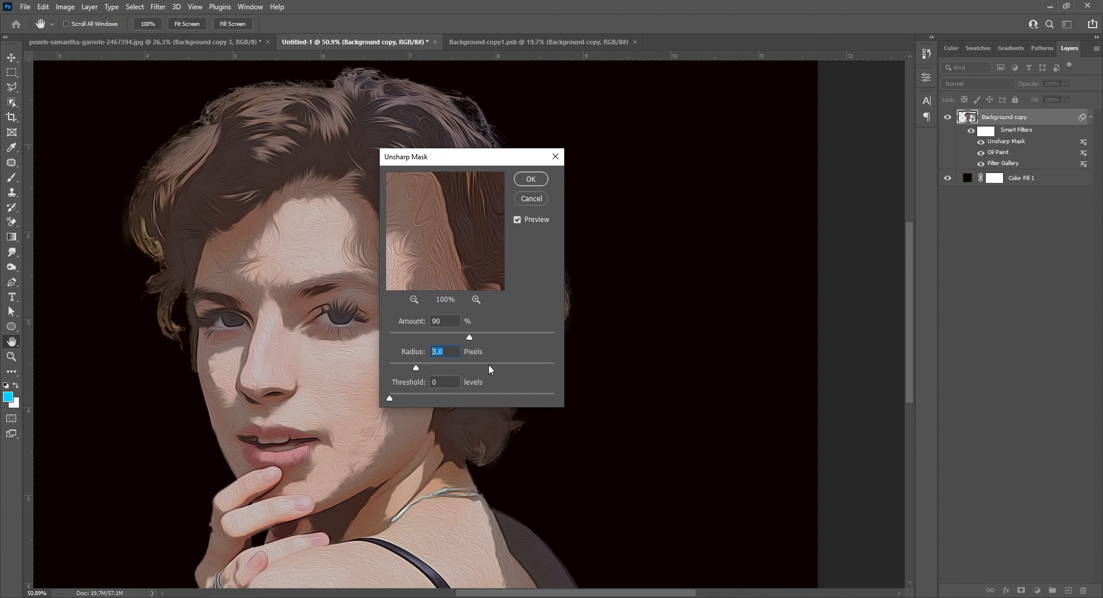
pyautogui.click(534, 180)
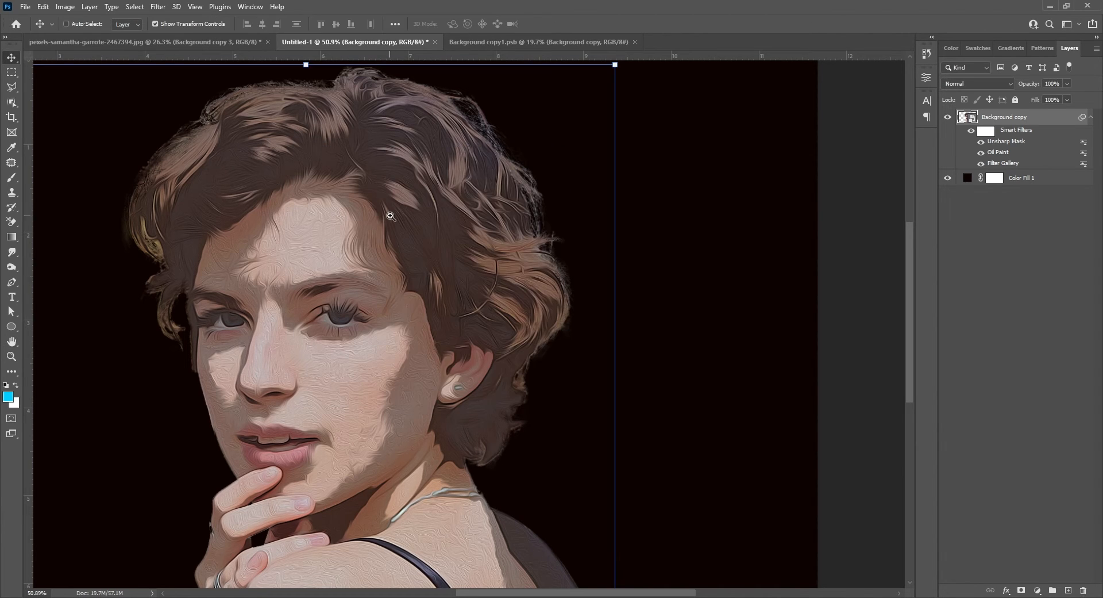
# Duplicate the filtered Background copy layer and delete the Unsharp Mask smart filter from the duplicate.
pyautogui.scroll(1, 407, 227)
pyautogui.scroll(1, 407, 227)
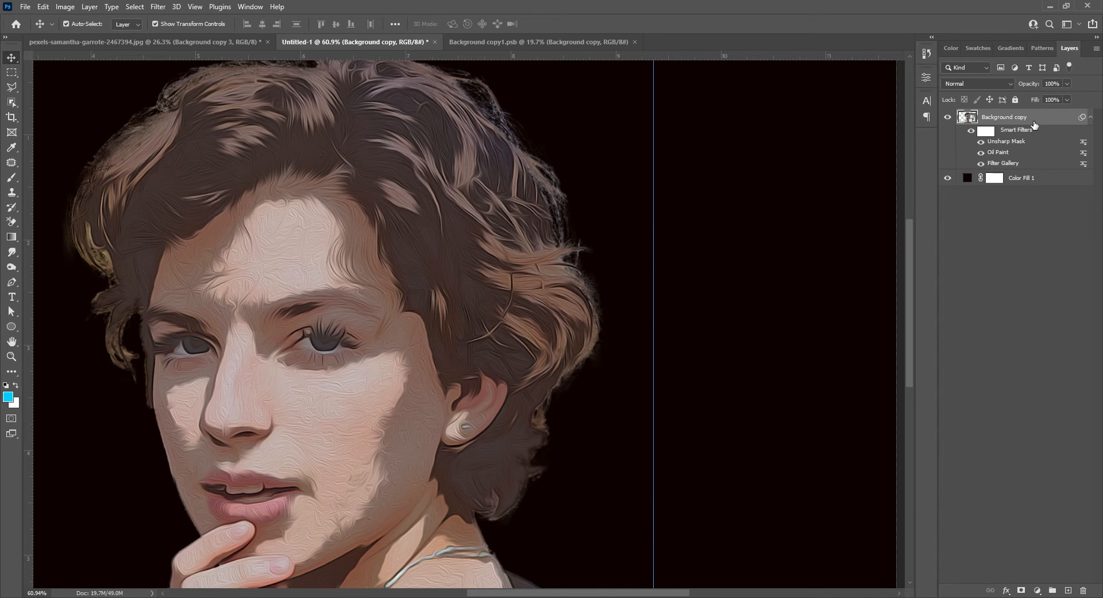
pyautogui.hotkey('ctrl', 'j')
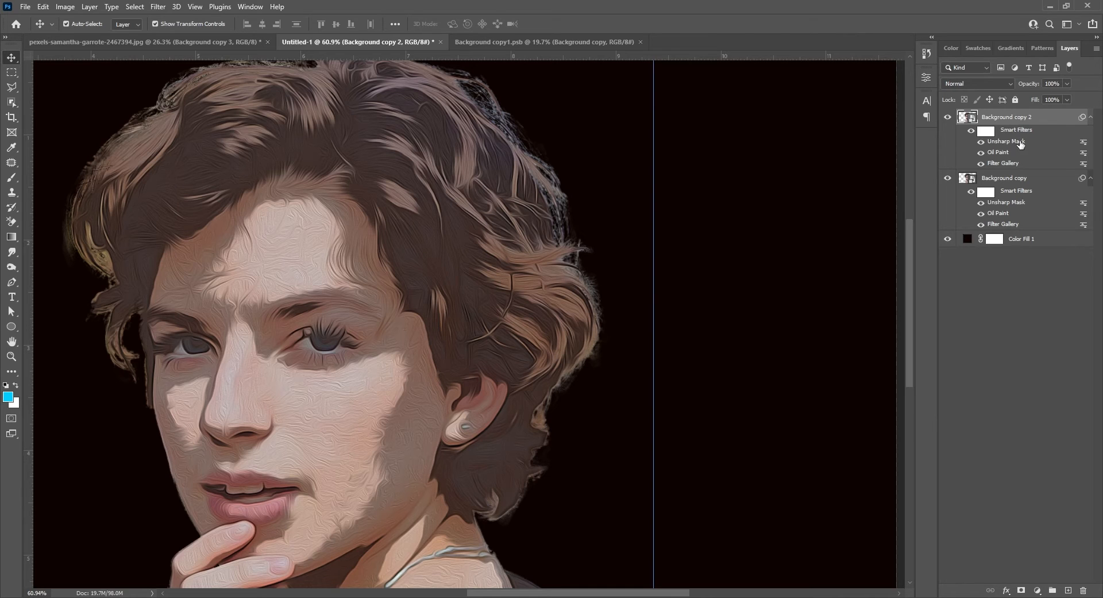
pyautogui.moveTo(1020, 144); pyautogui.dragTo(1086, 588)
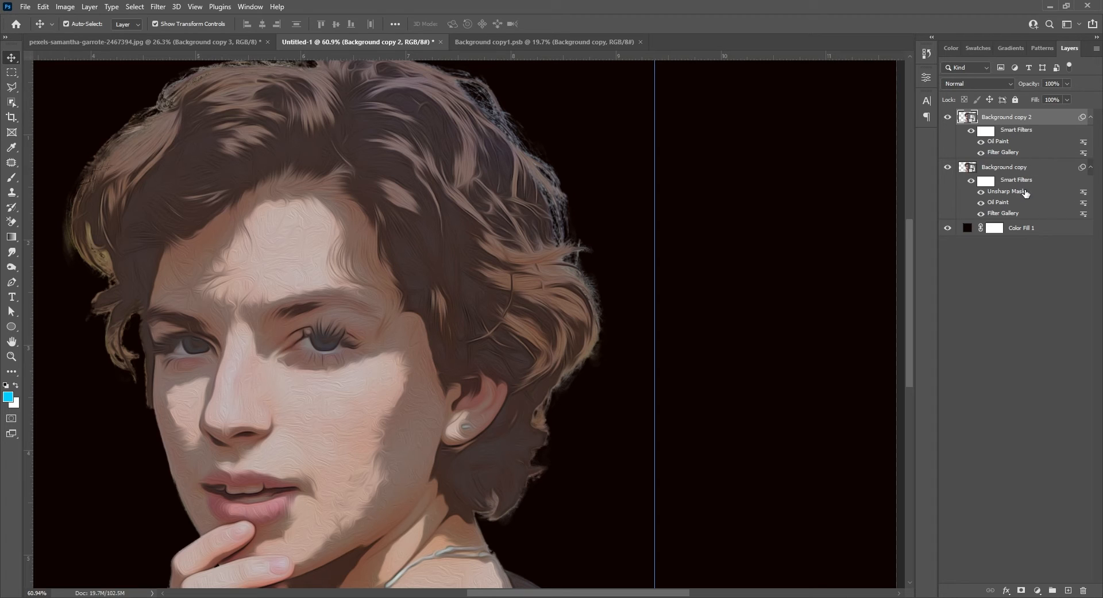
# Edit the Poster Edges filter on the Background copy 2 layer to edge intensity 3 and posterization 0, and apply it.
pyautogui.doubleClick(1016, 153)
pyautogui.click(566, 237)
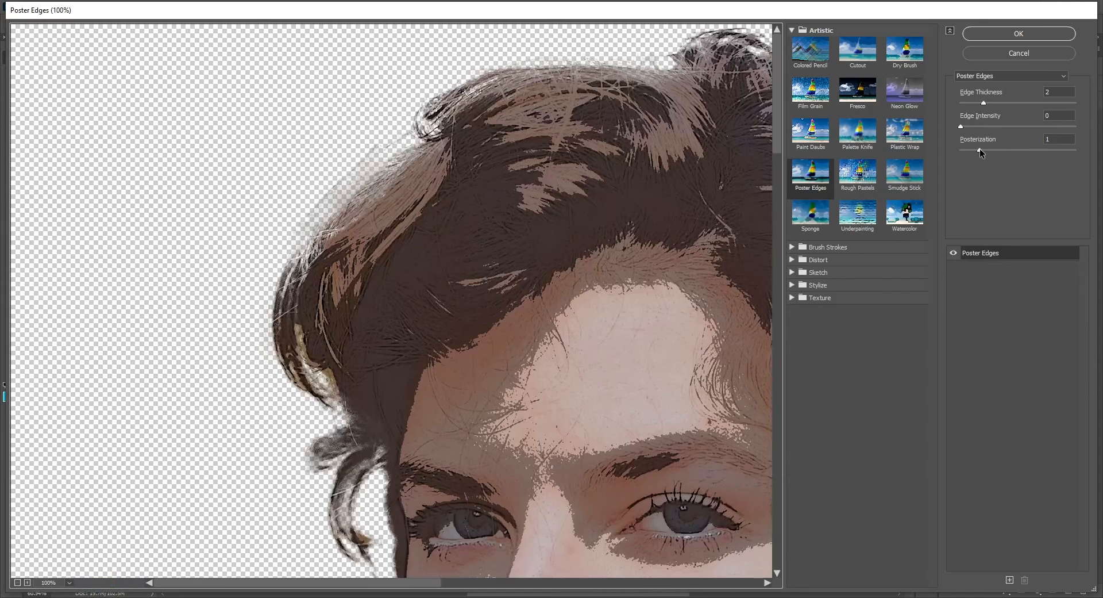
pyautogui.moveTo(981, 150); pyautogui.dragTo(999, 129)
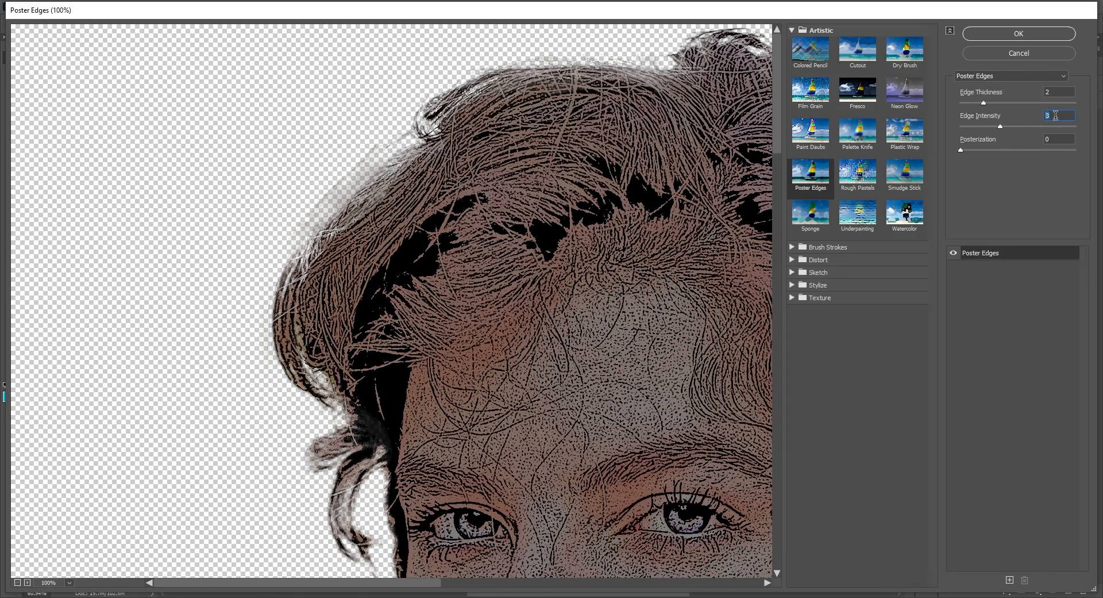
pyautogui.moveTo(633, 204); pyautogui.dragTo(468, 129)
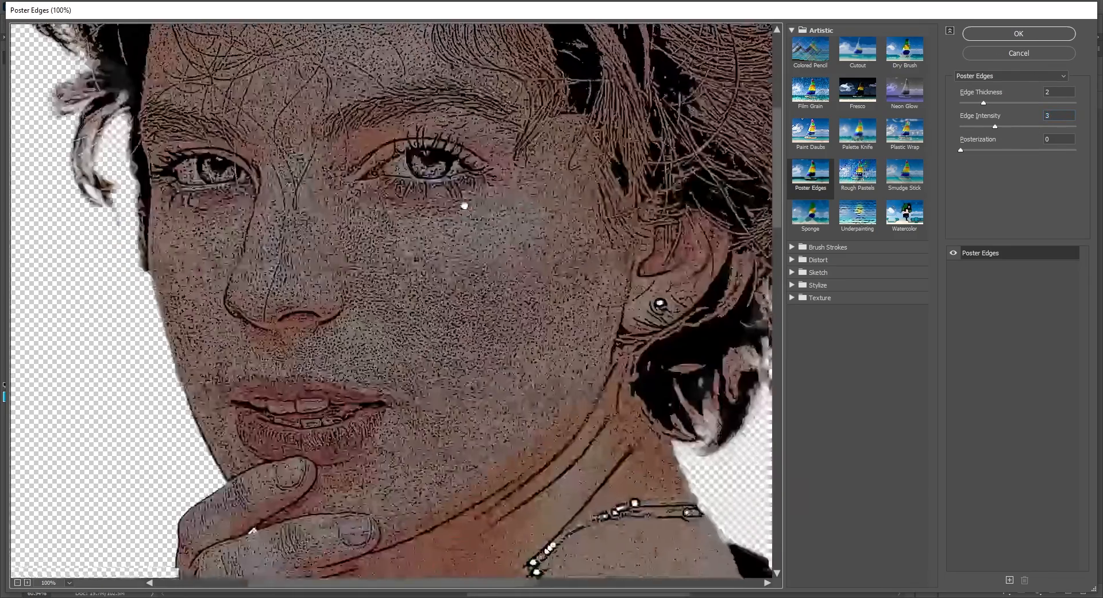
pyautogui.moveTo(465, 205); pyautogui.dragTo(593, 324)
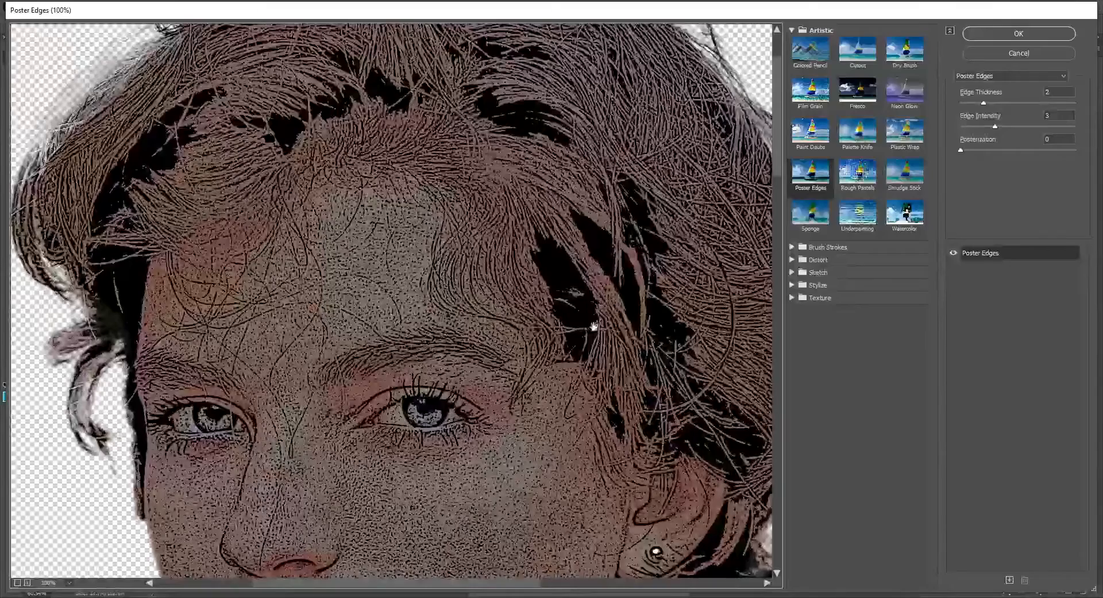
pyautogui.click(1022, 36)
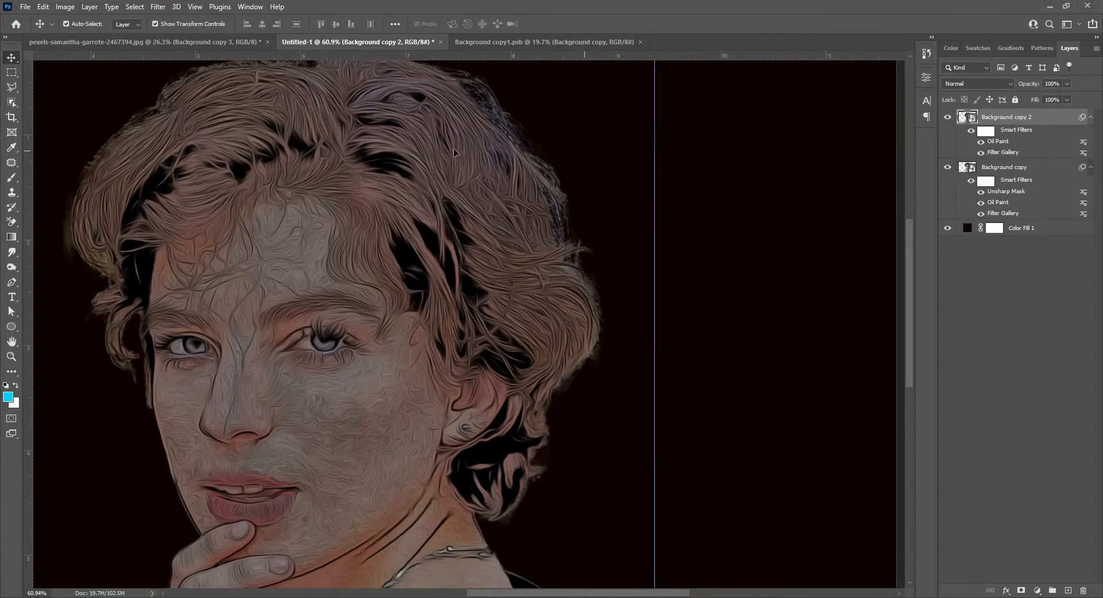
# Set the Background copy 2 layer's blend mode to Overlay and its opacity to 40%, and deselect the layer.
pyautogui.click(991, 82)
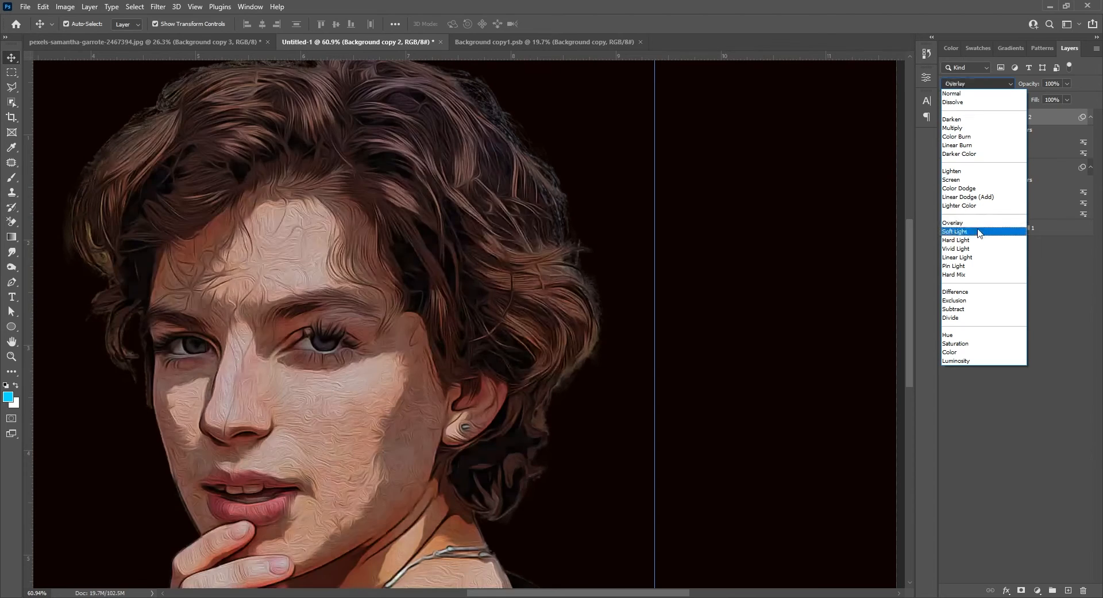
pyautogui.click(980, 224)
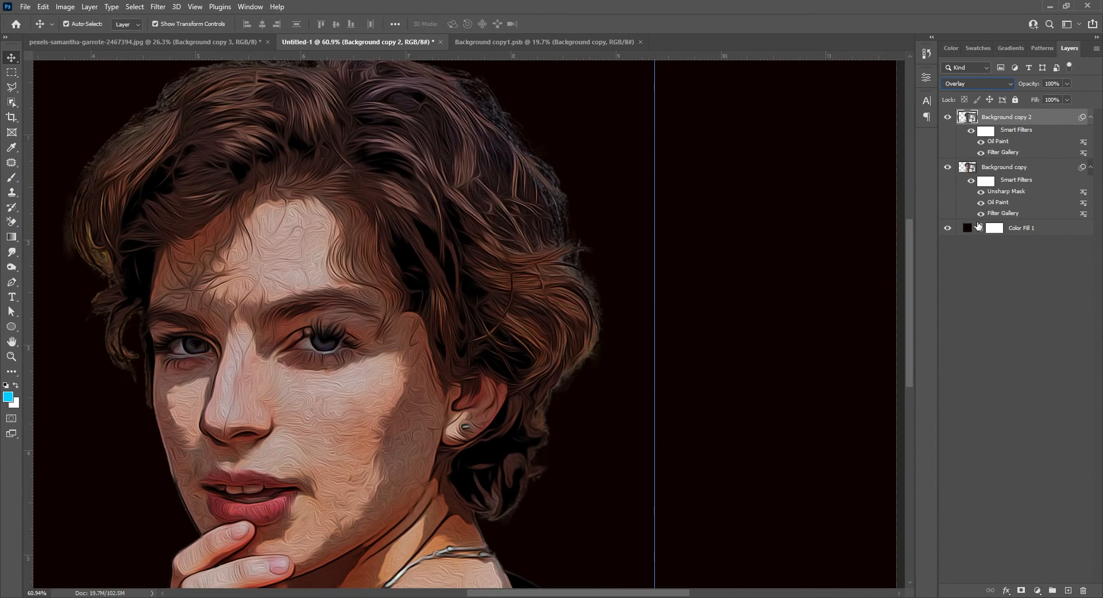
pyautogui.click(1068, 84)
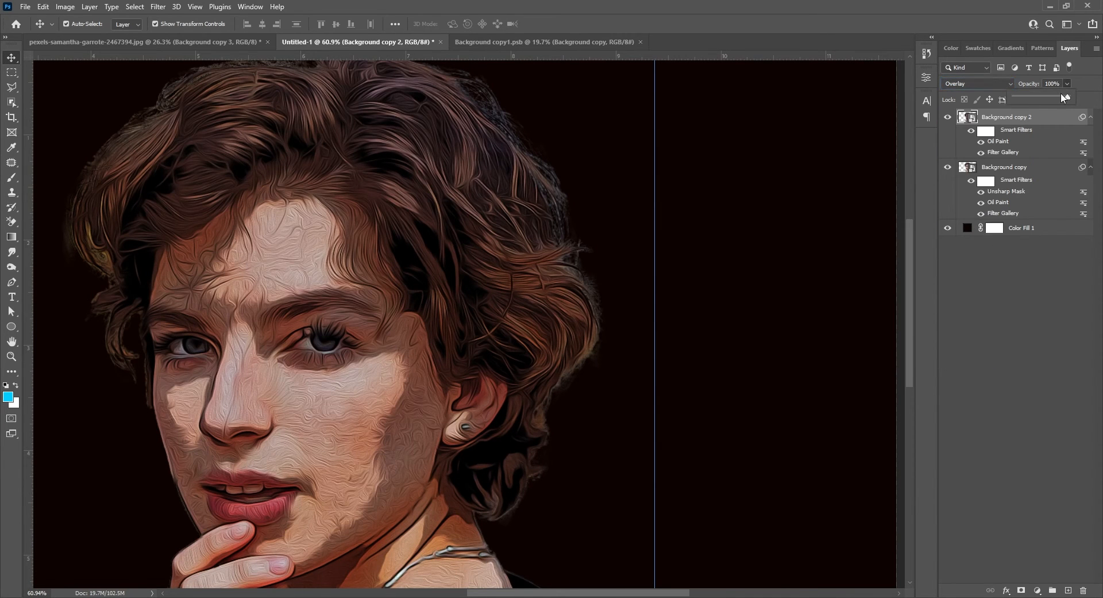
pyautogui.click(1029, 97)
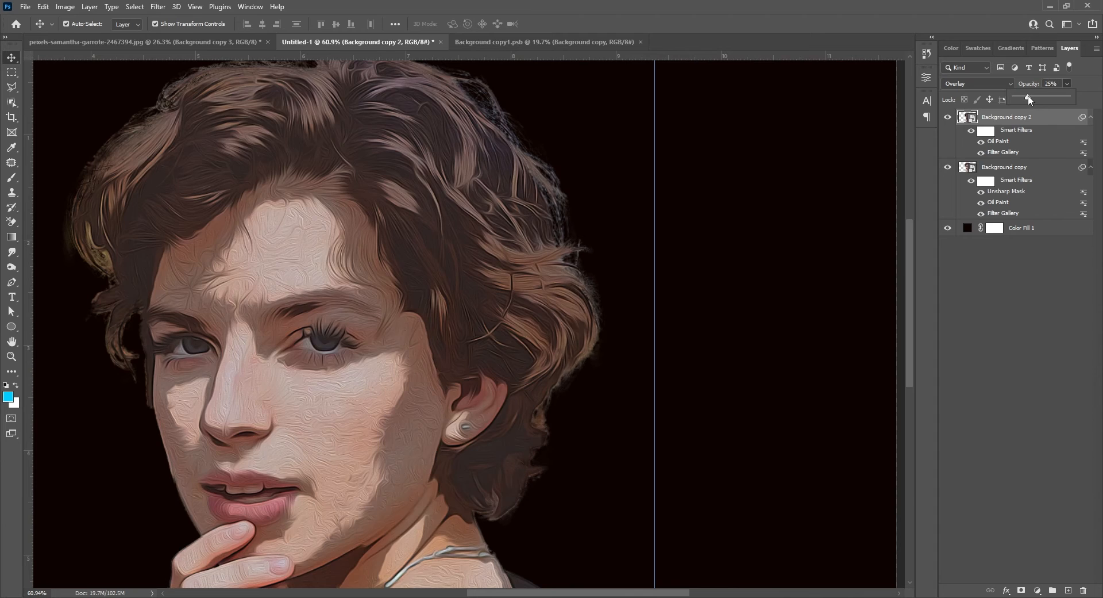
pyautogui.click(1061, 84)
pyautogui.write('40')
pyautogui.click(1047, 327)
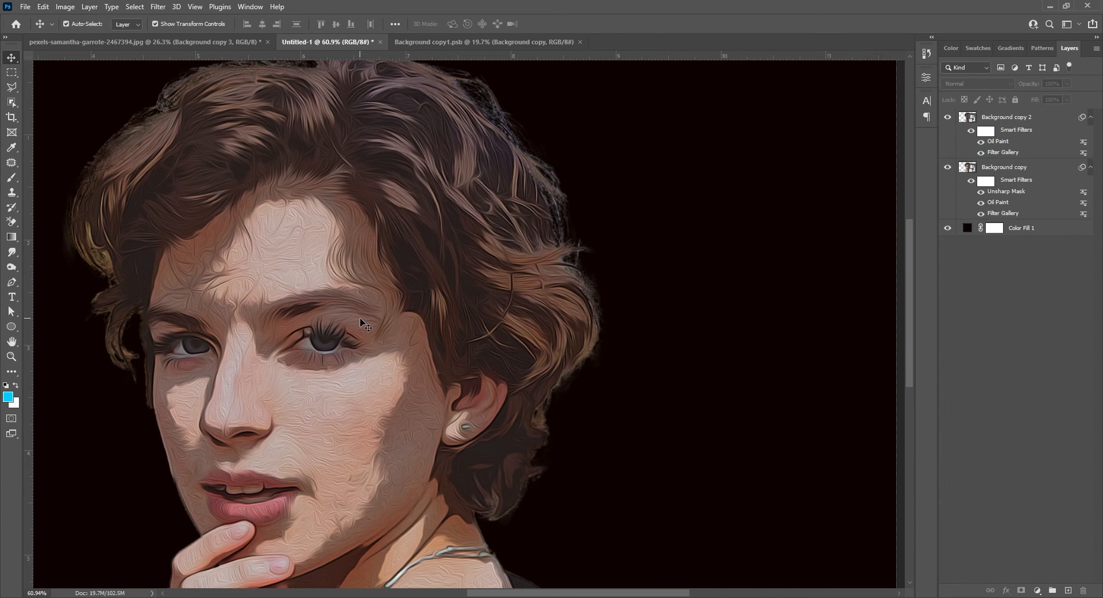
# Add a Vibrance adjustment layer above the portrait layers.
pyautogui.click(1038, 590)
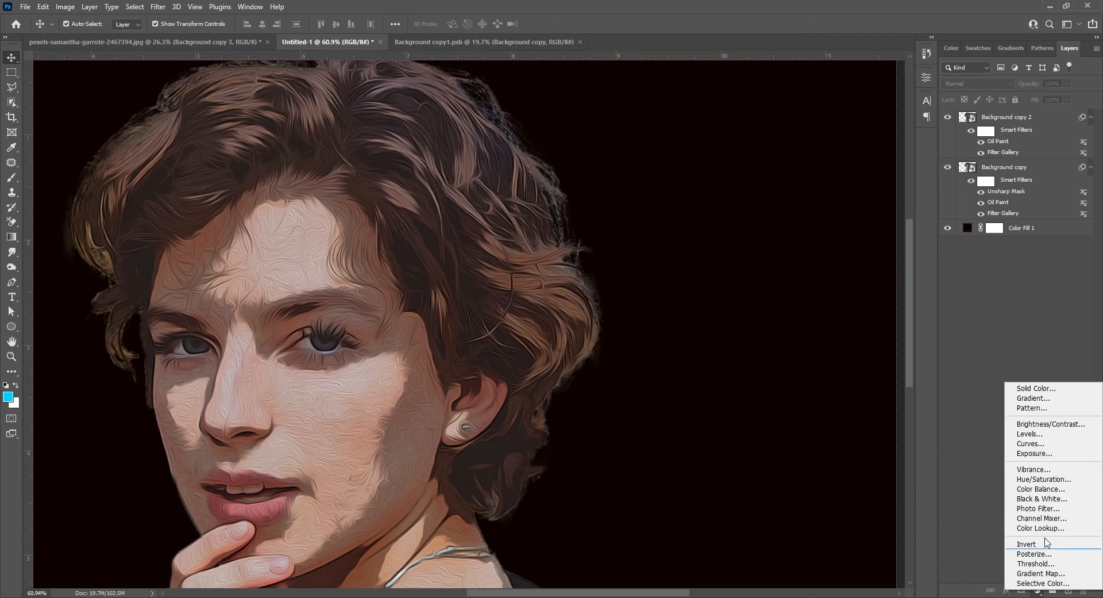
pyautogui.click(1034, 470)
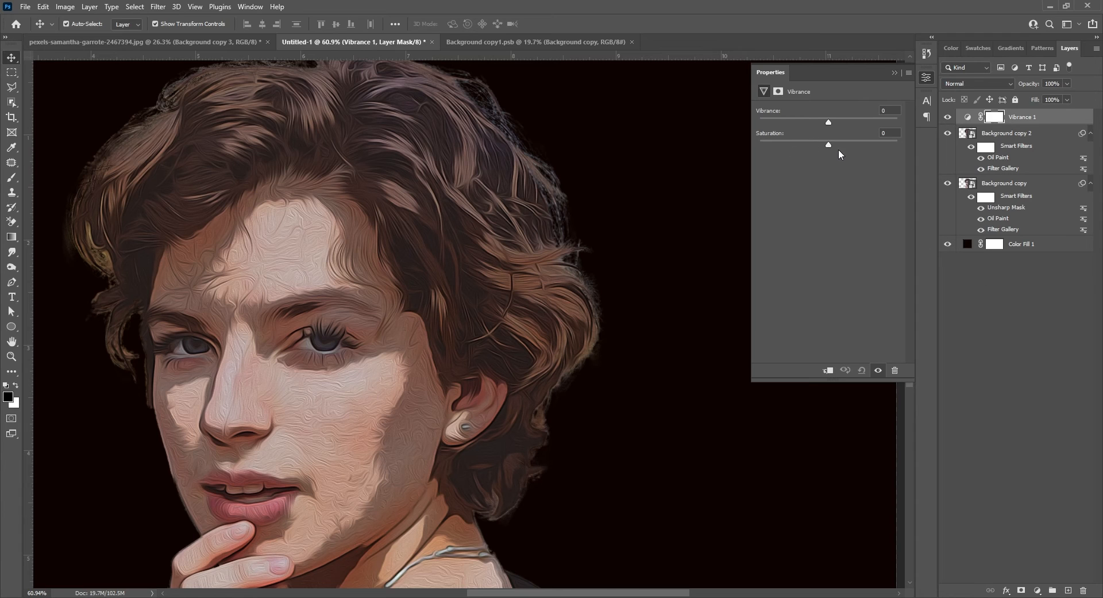
pyautogui.moveTo(828, 145); pyautogui.dragTo(926, 143)
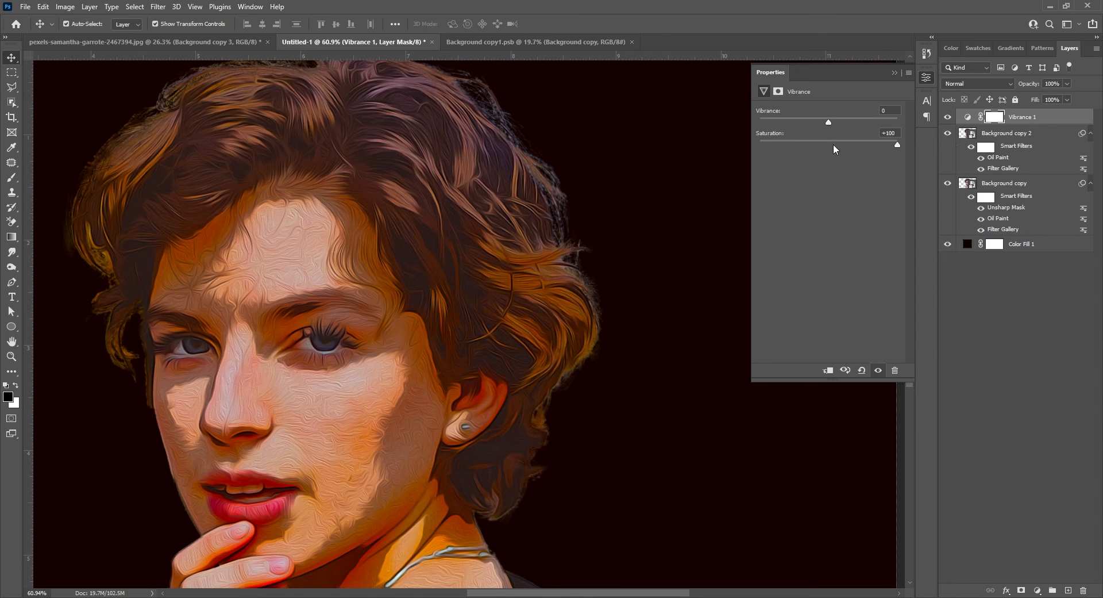
pyautogui.click(897, 133)
pyautogui.write('0')
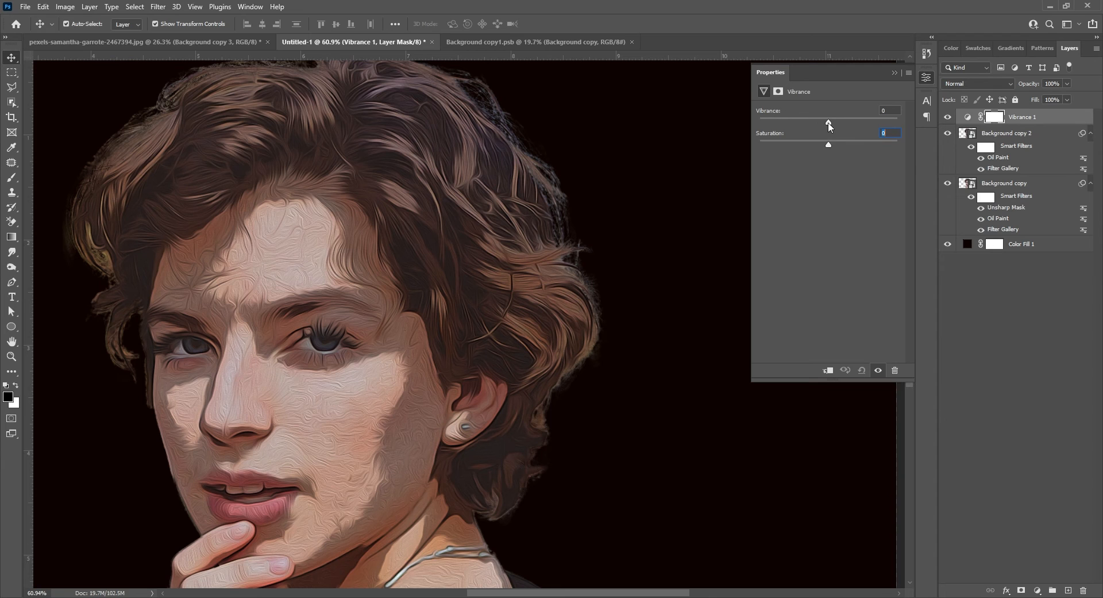
# Set the Vibrance adjustment layer's vibrance to +100 and collapse its properties.
pyautogui.moveTo(828, 122); pyautogui.dragTo(898, 121)
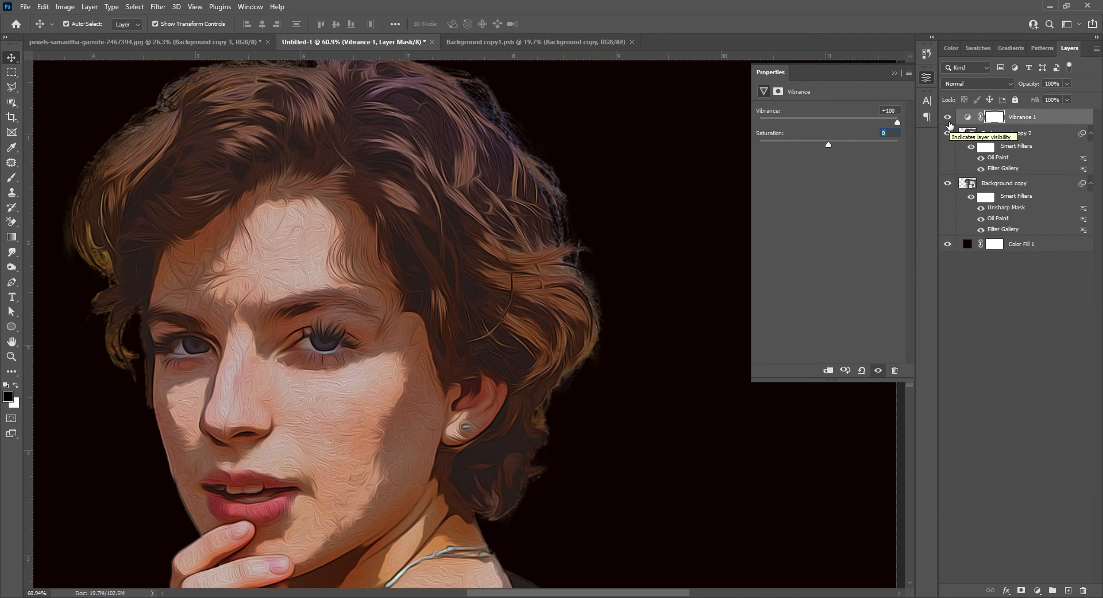
pyautogui.click(894, 73)
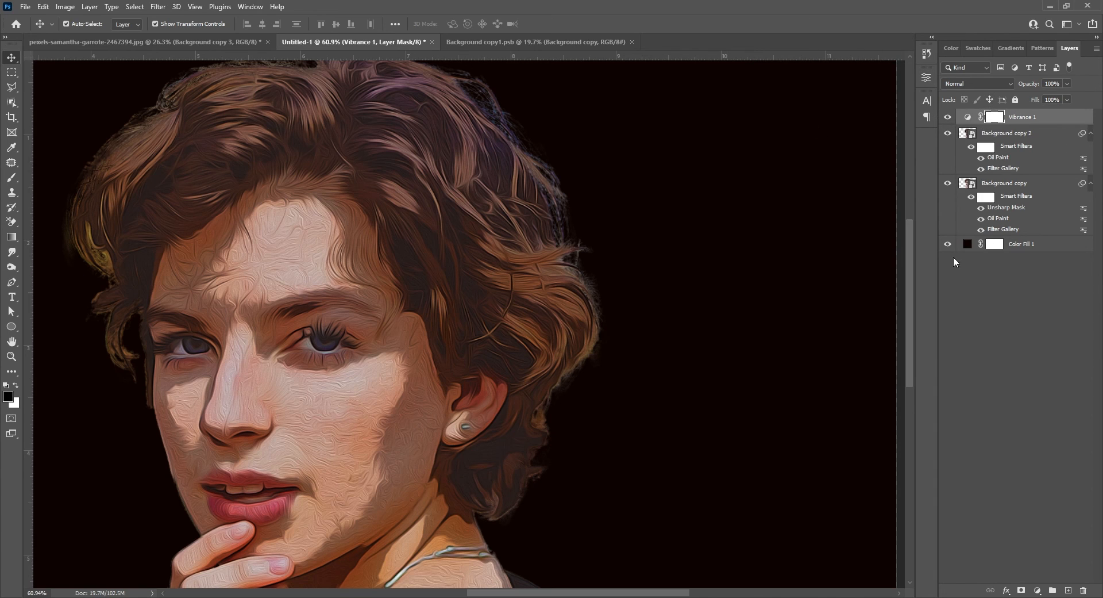